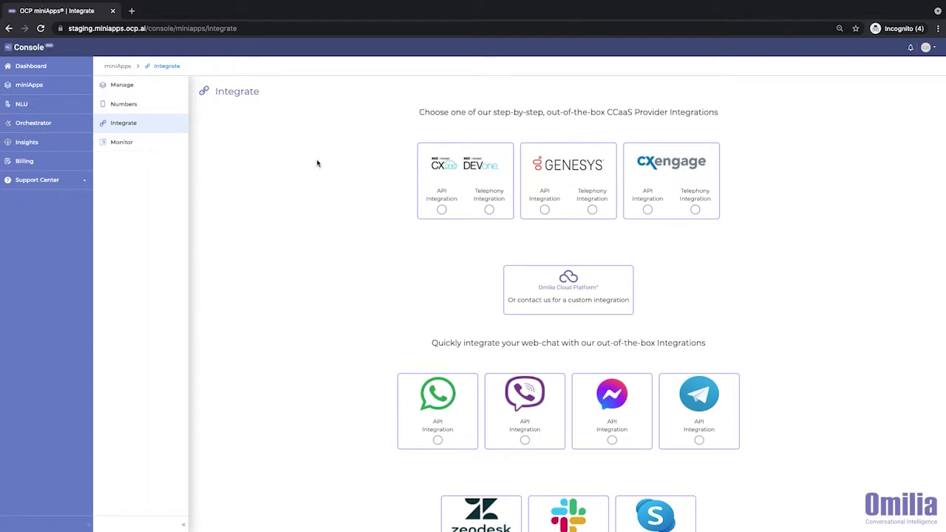
- Open the integrations overview and scroll through the available integrations
{"action": "left_click", "coordinate": [144, 126]}
{"action": "scroll", "coordinate": [527, 267], "scroll_direction": "down", "scroll_amount": 1}
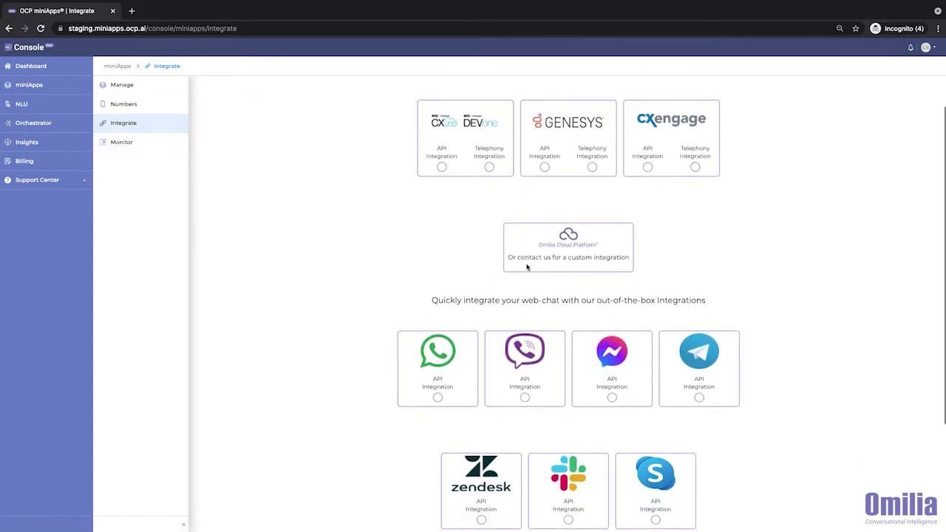
{"action": "scroll", "coordinate": [406, 393], "scroll_direction": "down", "scroll_amount": 2}
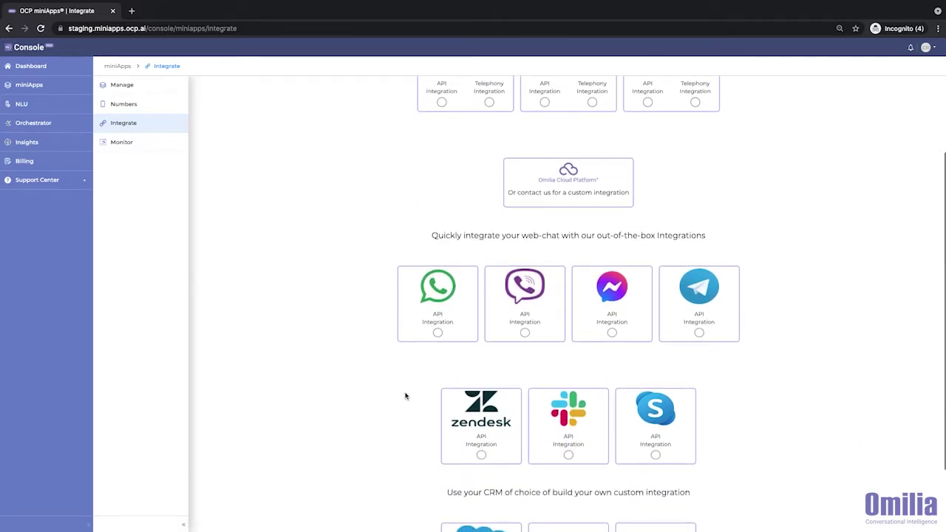
{"action": "scroll", "coordinate": [374, 433], "scroll_direction": "down", "scroll_amount": 2}
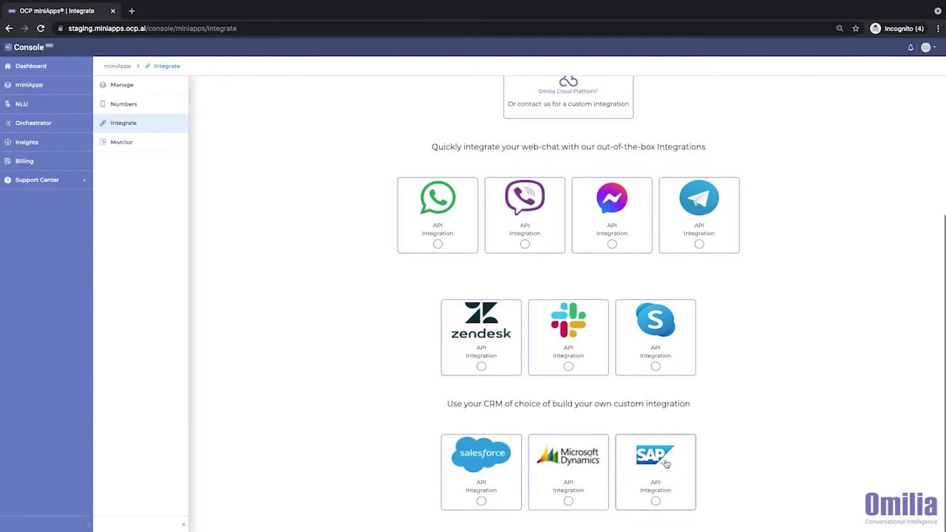
{"action": "scroll", "coordinate": [739, 456], "scroll_direction": "up", "scroll_amount": 1}
{"action": "scroll", "coordinate": [743, 458], "scroll_direction": "up", "scroll_amount": 3}
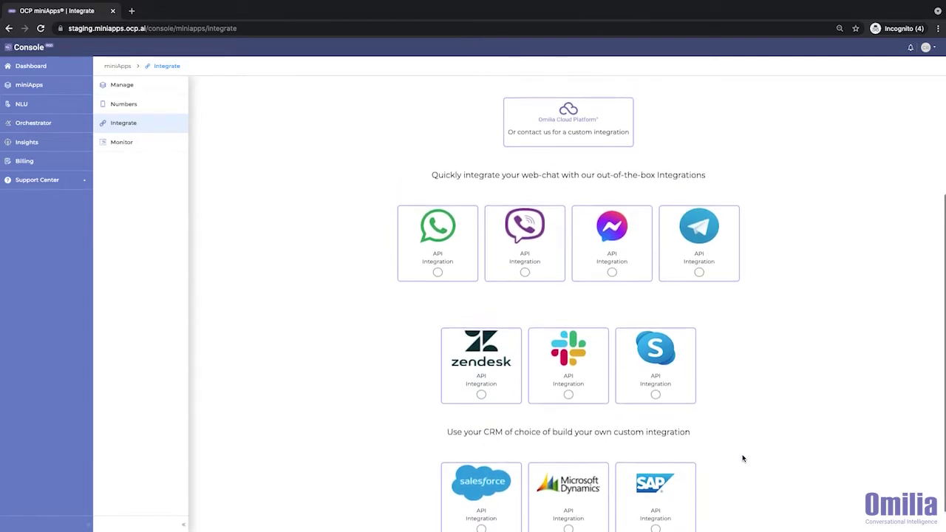
{"action": "scroll", "coordinate": [742, 458], "scroll_direction": "up", "scroll_amount": 2}
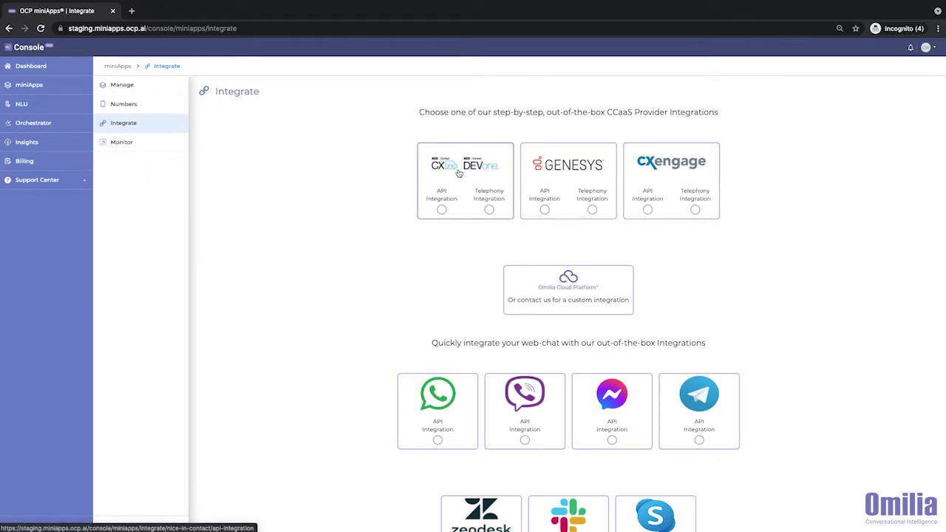
- Start a NICE inContact API profile for group demo_abc, Central account, region North America - na1
{"action": "left_click", "coordinate": [459, 173]}
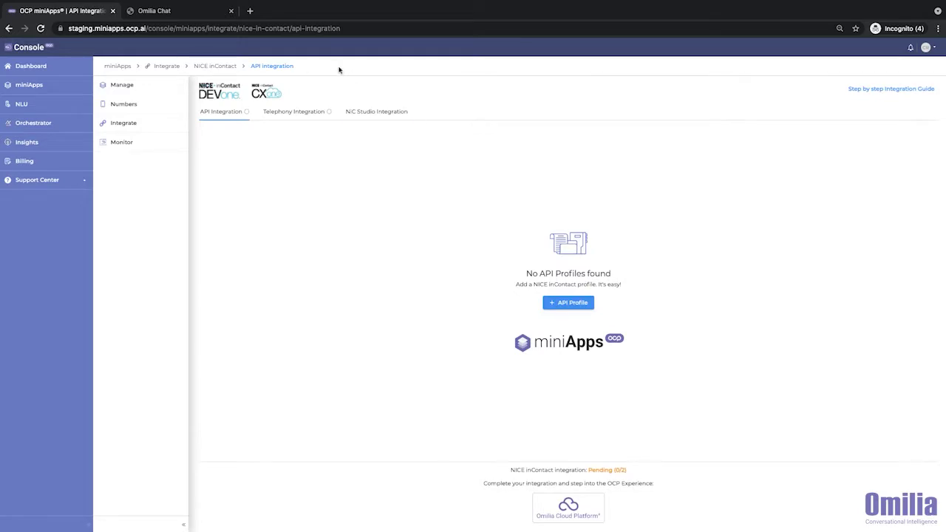
{"action": "left_click", "coordinate": [558, 309]}
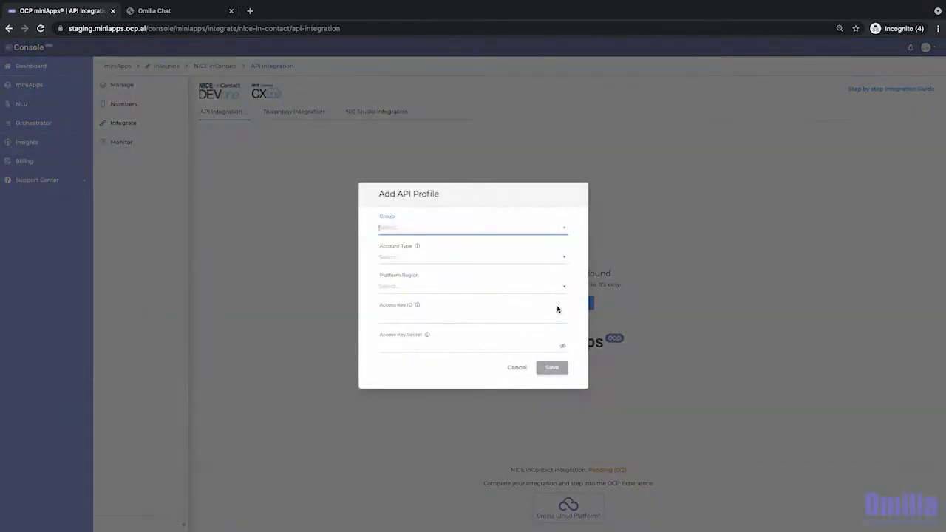
{"action": "left_click", "coordinate": [425, 231]}
{"action": "left_click", "coordinate": [422, 246]}
{"action": "left_click", "coordinate": [419, 257]}
{"action": "left_click", "coordinate": [413, 279]}
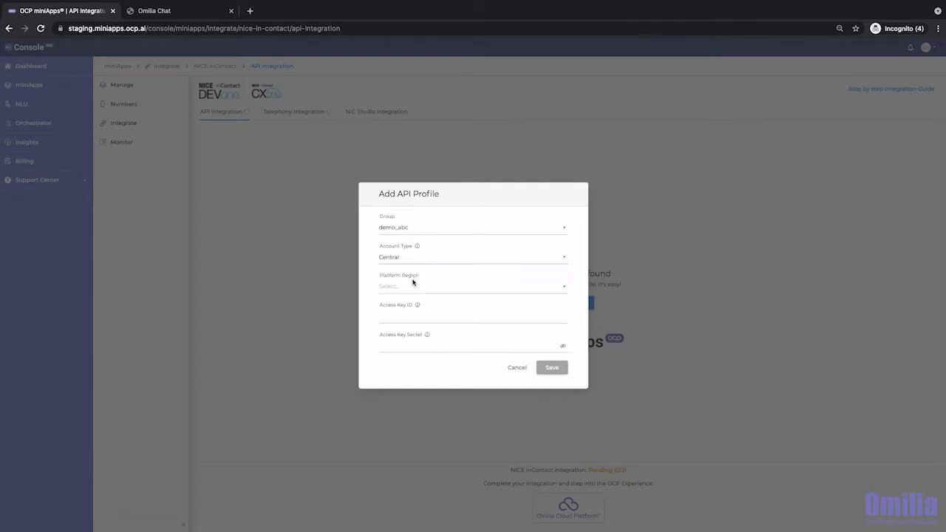
{"action": "left_click", "coordinate": [410, 287]}
{"action": "left_click", "coordinate": [410, 307]}
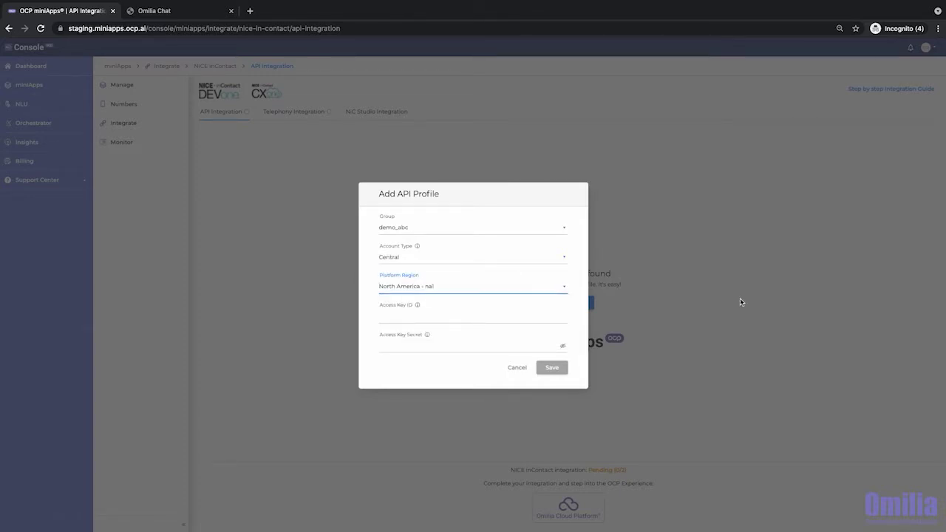
- Paste the access key ID and access key secret, then save the API profile
{"action": "key", "text": "super+Tab"}
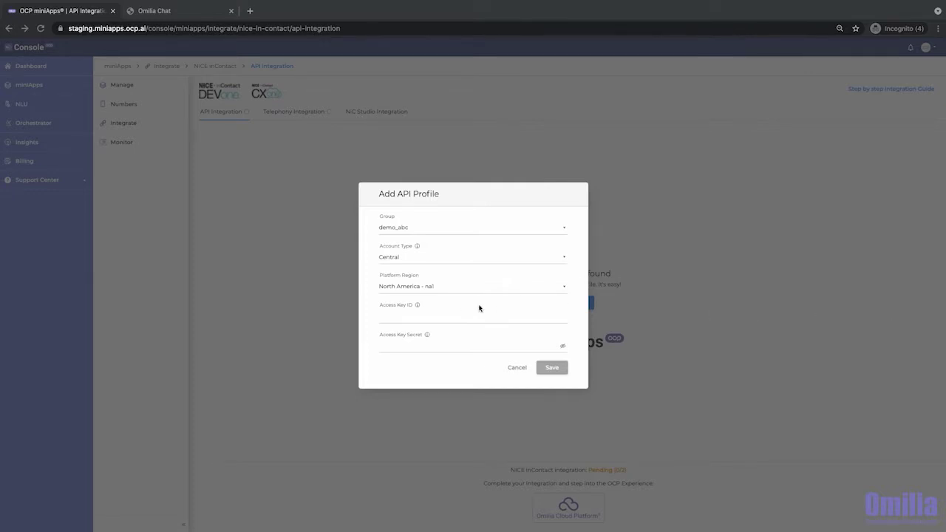
{"action": "key", "text": "super+Tab"}
{"action": "left_click", "coordinate": [428, 317]}
{"action": "key", "text": "super+v"}
{"action": "key", "text": "super+Tab"}
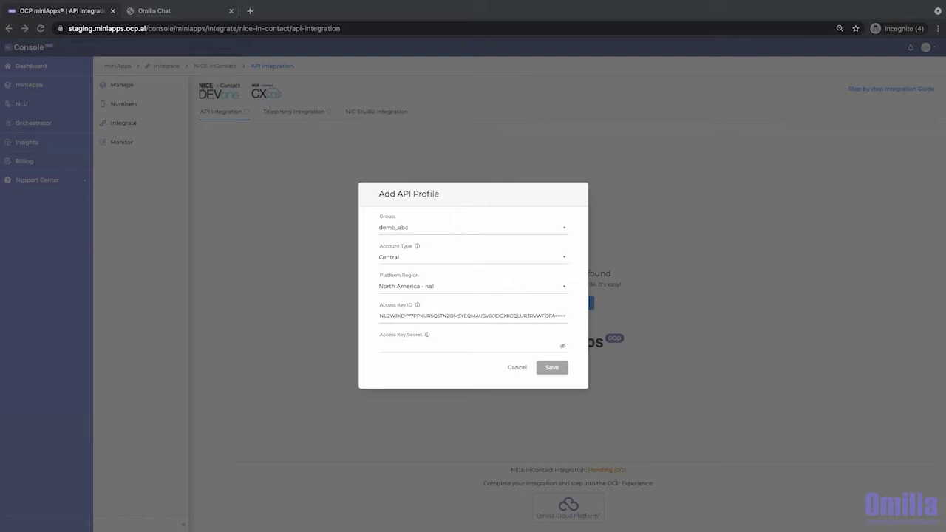
{"action": "key", "text": "super+Tab"}
{"action": "left_click", "coordinate": [432, 345]}
{"action": "key", "text": "super+v"}
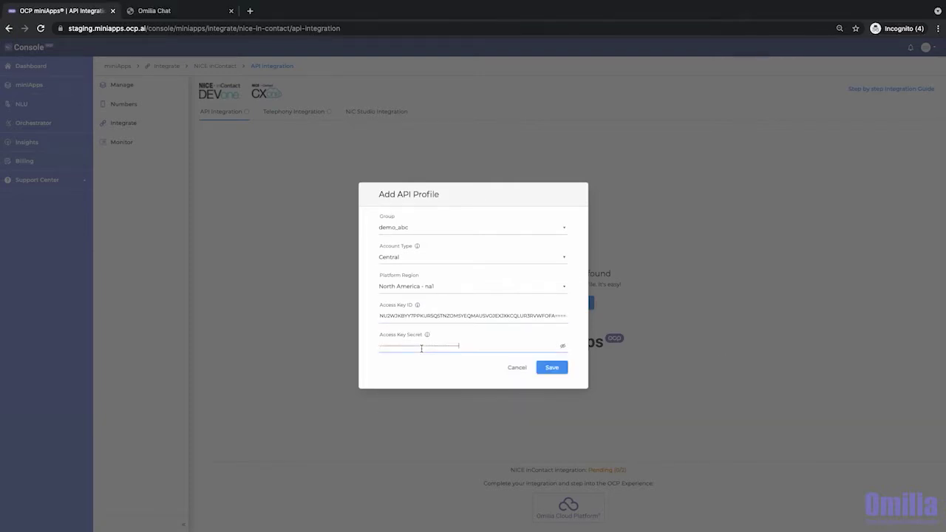
{"action": "left_click", "coordinate": [552, 368]}
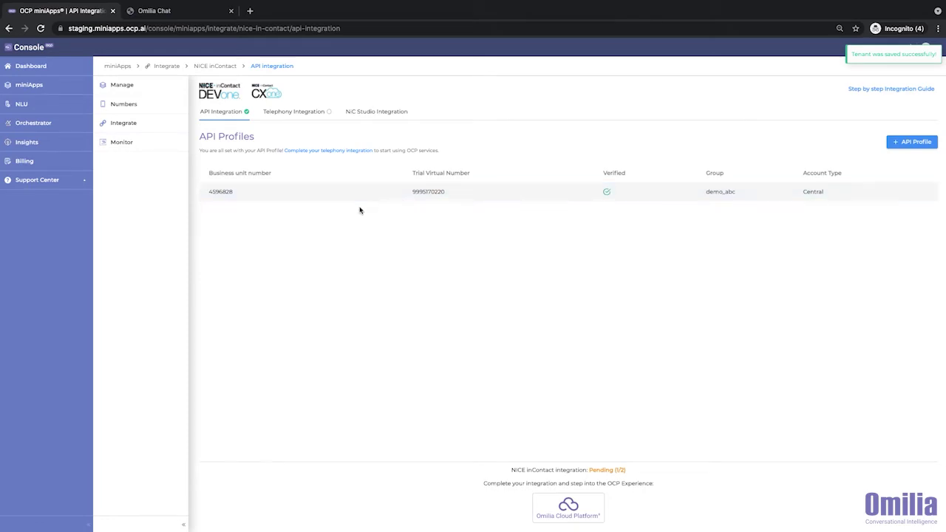
- Submit a virtual number request with the work order number under Telephony Integration
{"action": "left_click", "coordinate": [294, 115]}
{"action": "left_click", "coordinate": [289, 217]}
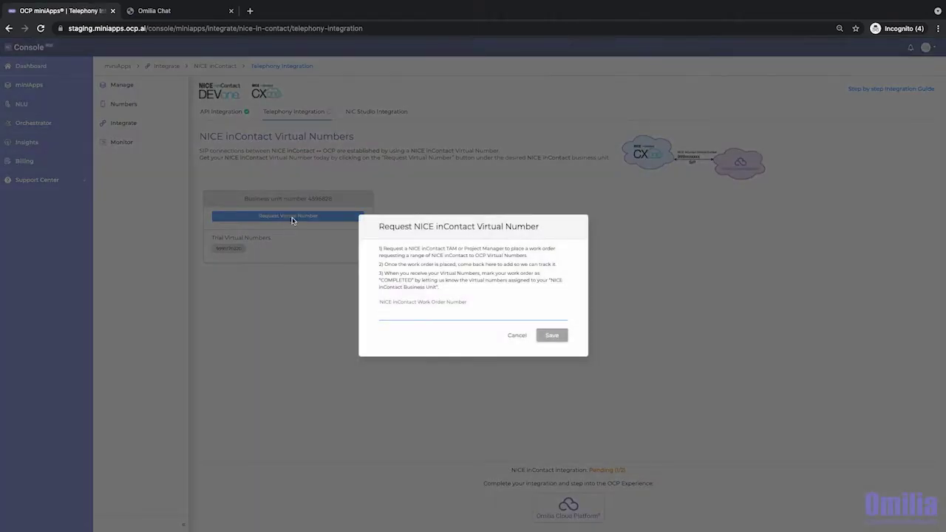
{"action": "type", "text": "A124511"}
{"action": "left_click", "coordinate": [551, 335]}
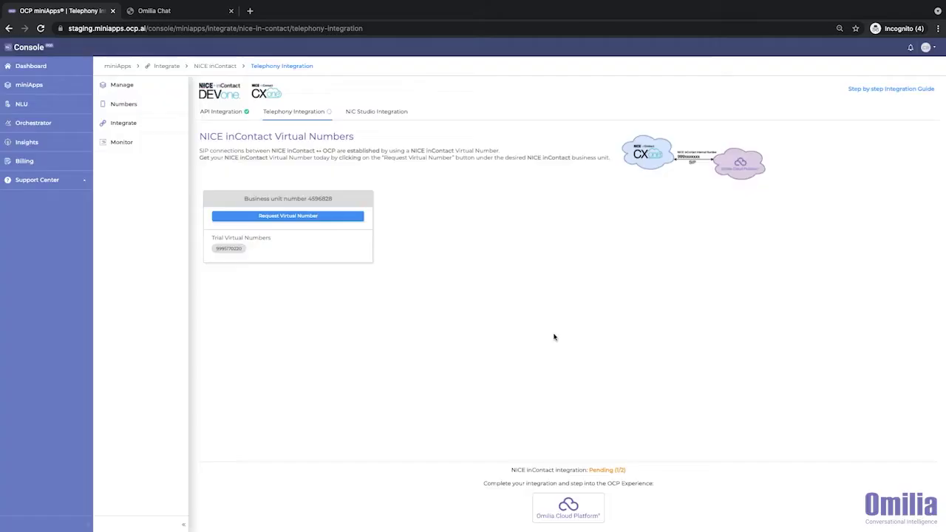
- Return from the integrations pages to the Manage list of miniApps
{"action": "left_click", "coordinate": [414, 112]}
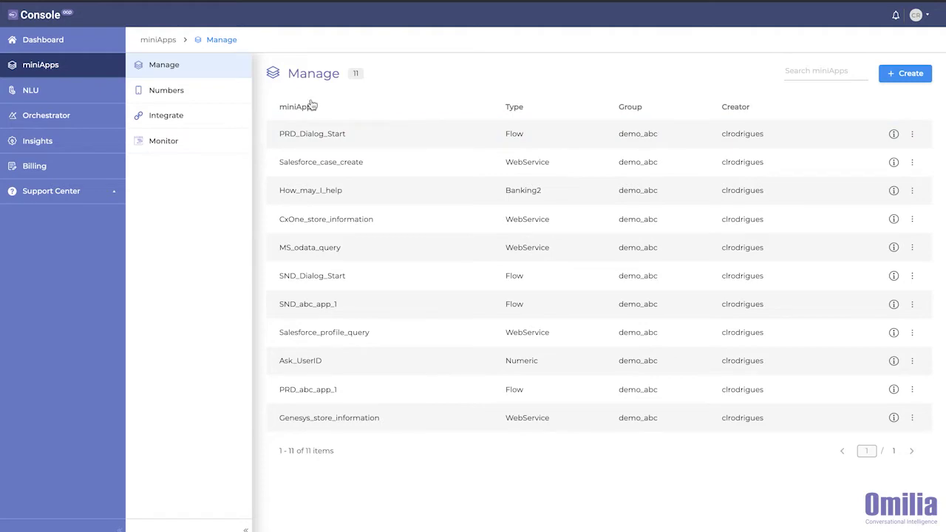
{"action": "left_click", "coordinate": [215, 120]}
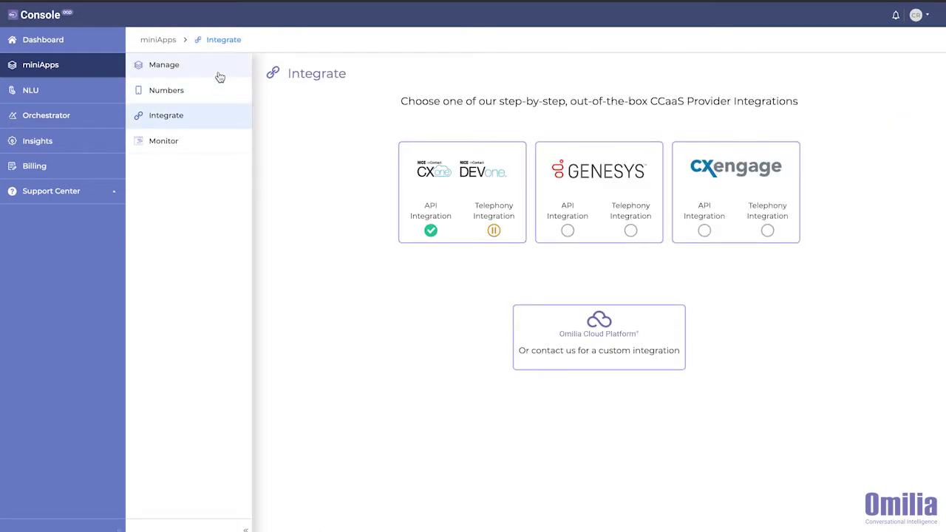
{"action": "left_click", "coordinate": [219, 76]}
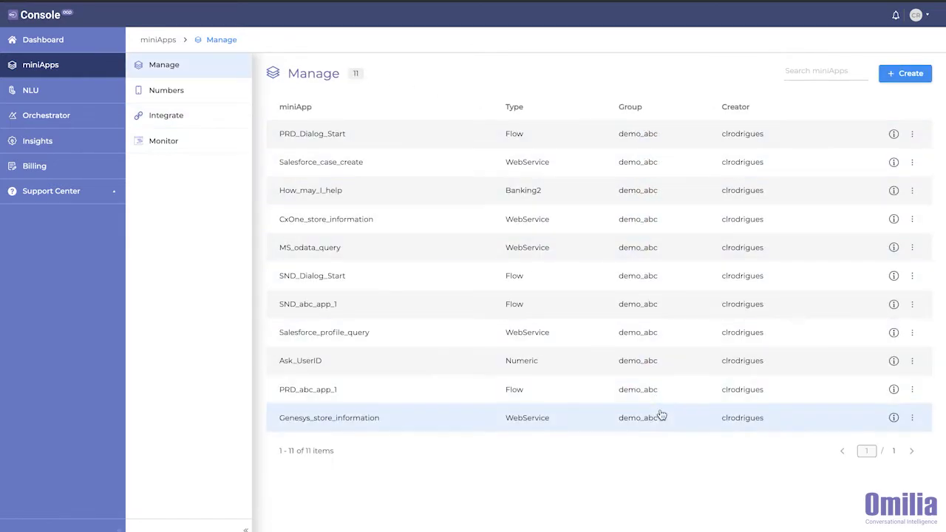
- Create Web Service miniApp Get_User_Profile in English (United States) with data privacy None
{"action": "left_click", "coordinate": [906, 74]}
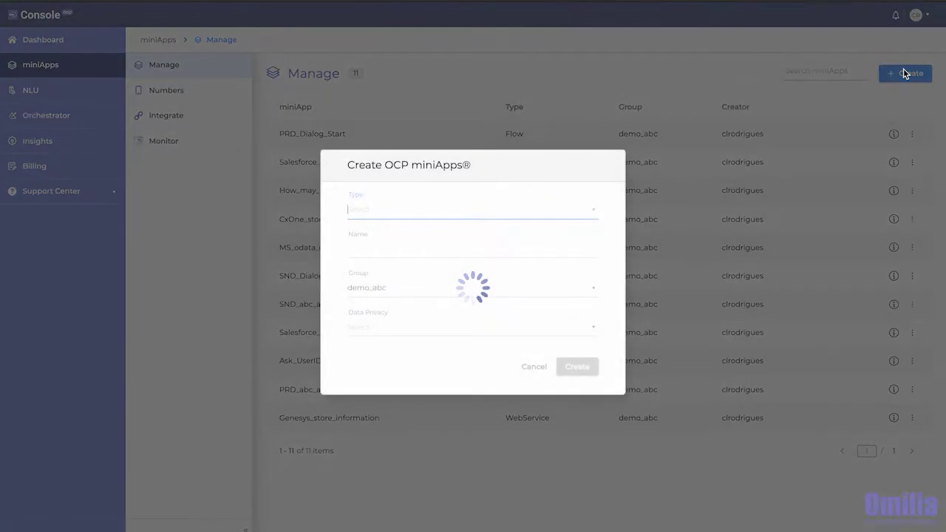
{"action": "left_click", "coordinate": [483, 209]}
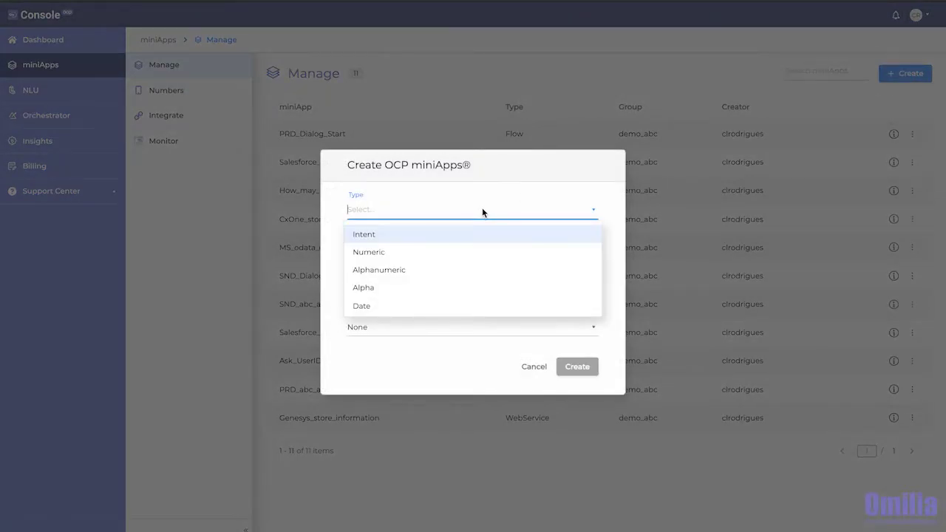
{"action": "scroll", "coordinate": [461, 268], "scroll_direction": "down", "scroll_amount": 5}
{"action": "left_click", "coordinate": [461, 267]}
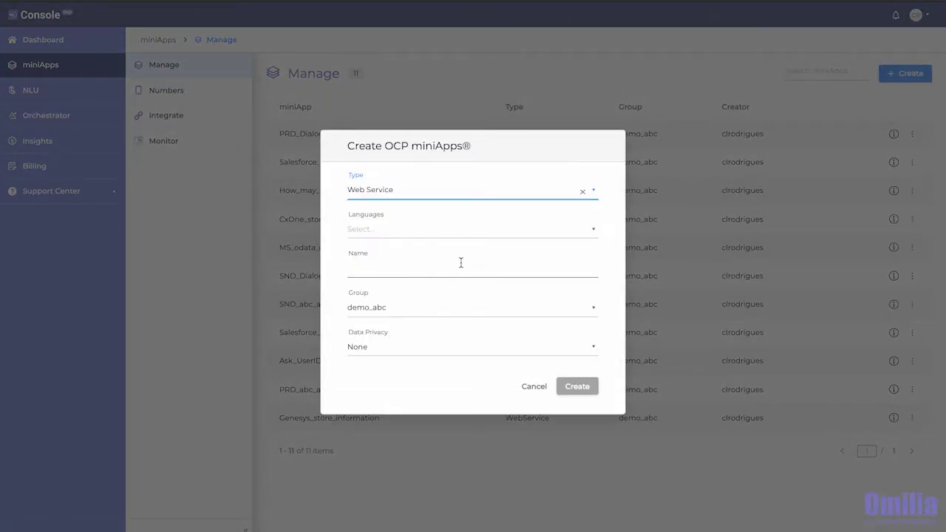
{"action": "left_click", "coordinate": [422, 230]}
{"action": "left_click", "coordinate": [413, 256]}
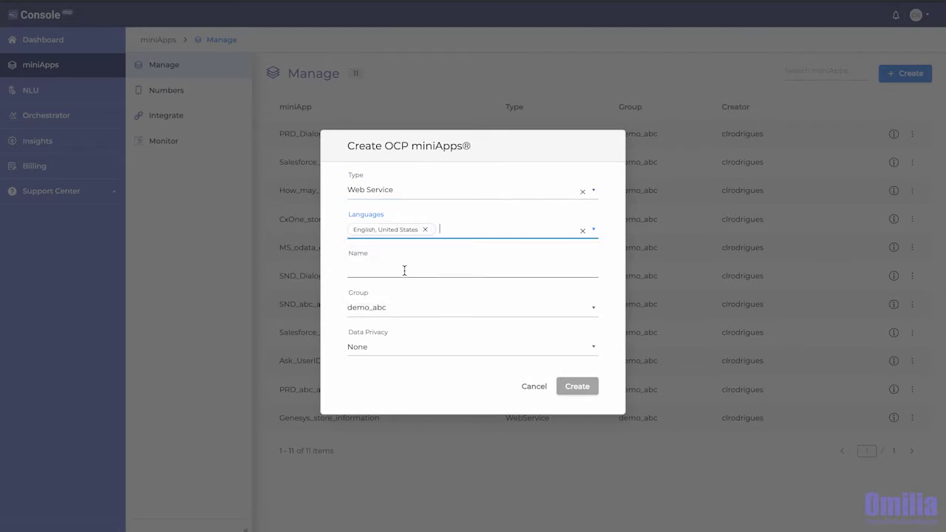
{"action": "left_click", "coordinate": [404, 270]}
{"action": "type", "text": "Get_User_Profile"}
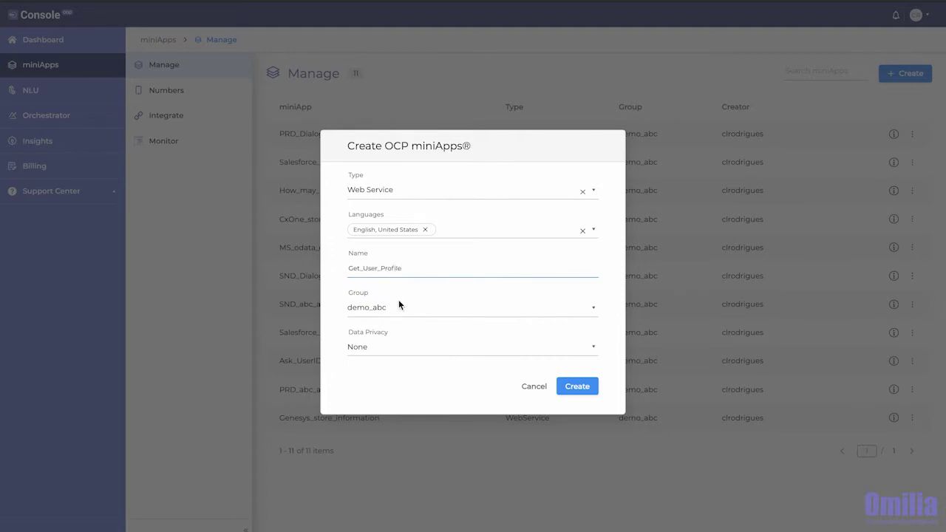
{"action": "left_click", "coordinate": [393, 346]}
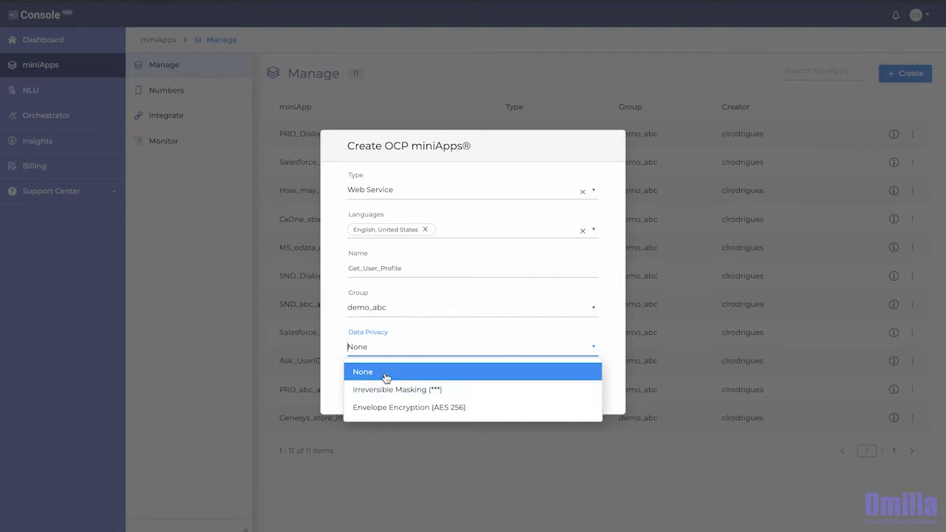
{"action": "left_click", "coordinate": [385, 373]}
{"action": "left_click", "coordinate": [580, 391]}
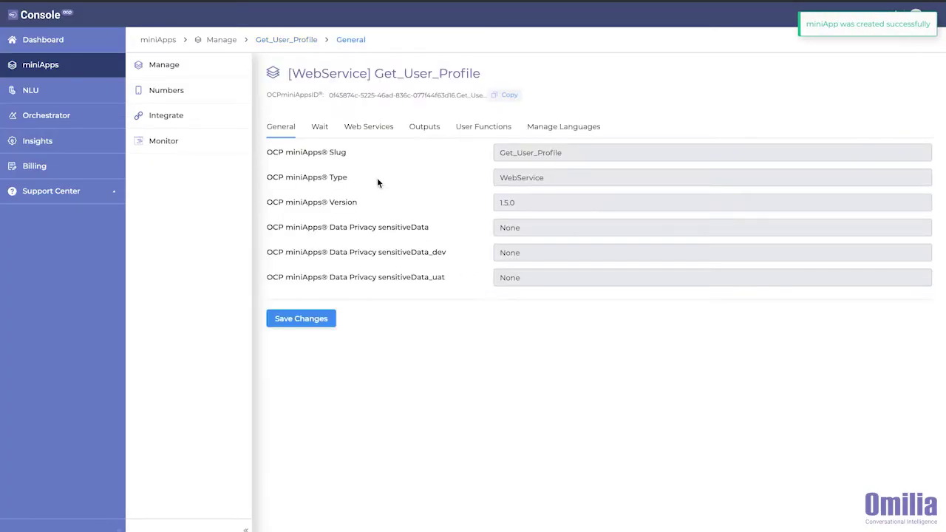
- Set the initial wait prompt to "Please wait while I get your information!" and save
{"action": "left_click", "coordinate": [318, 129]}
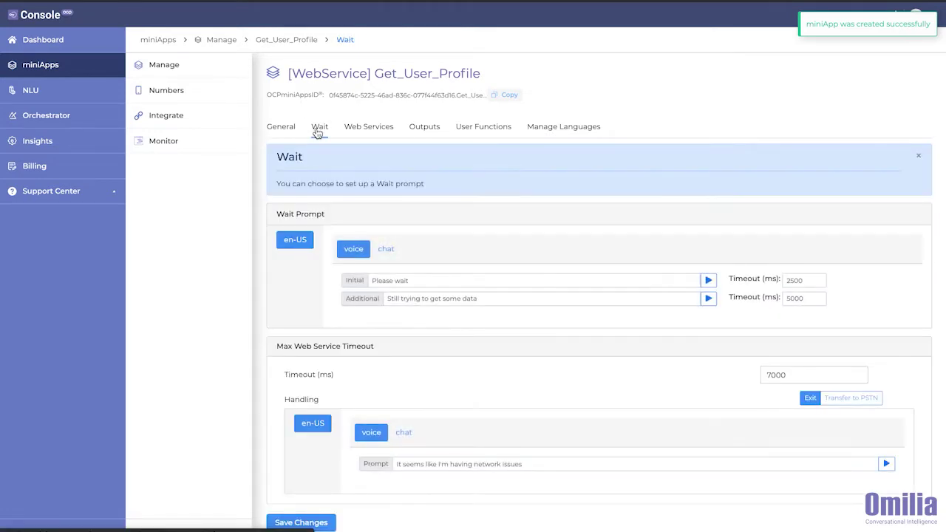
{"action": "left_click", "coordinate": [442, 279]}
{"action": "type", "text": "whil"}
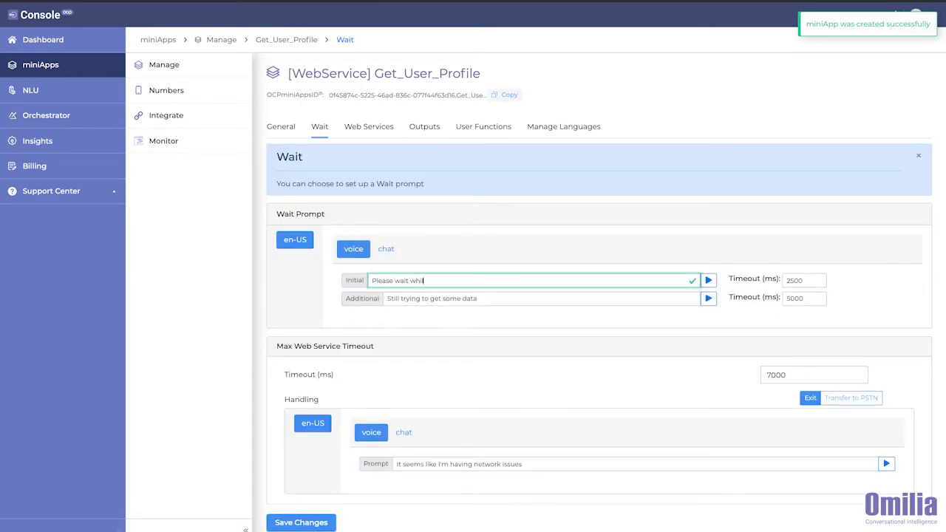
{"action": "type", "text": "e I get your information"}
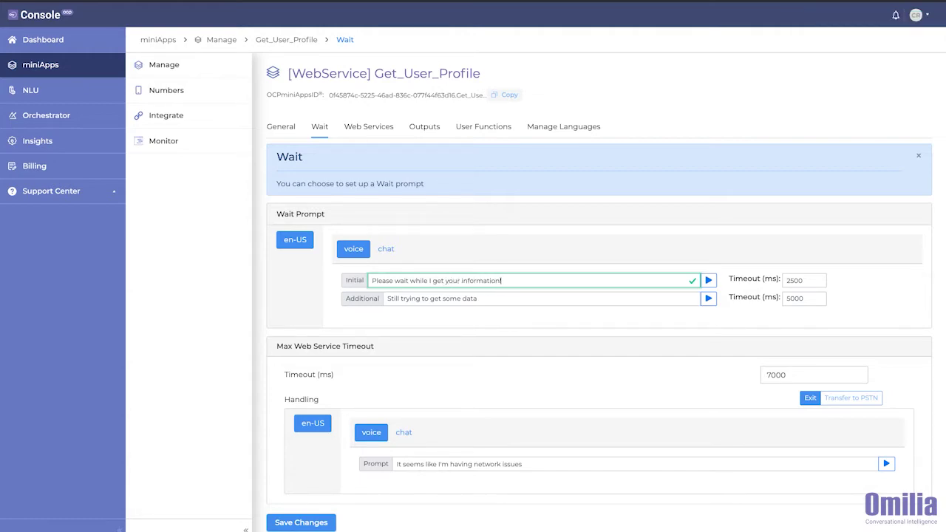
{"action": "scroll", "coordinate": [441, 362], "scroll_direction": "down", "scroll_amount": 1}
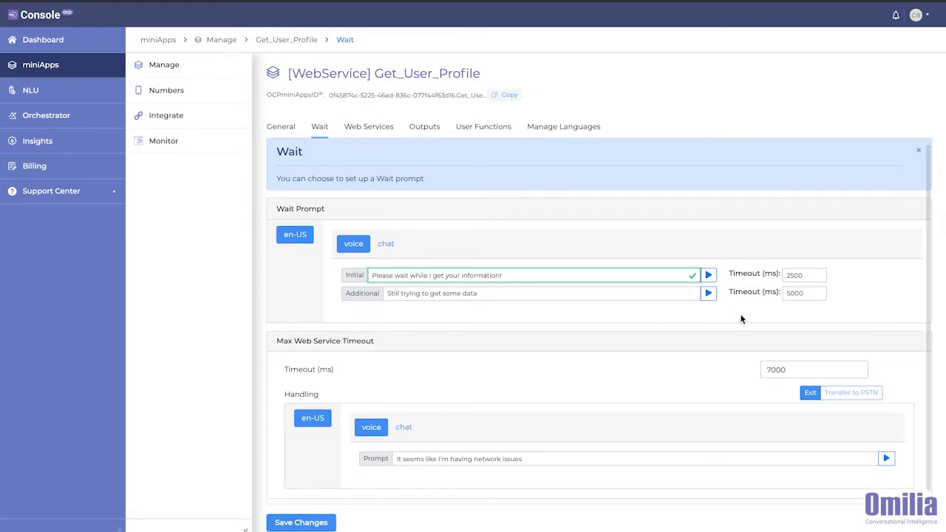
{"action": "left_click", "coordinate": [811, 278]}
{"action": "left_click", "coordinate": [809, 291]}
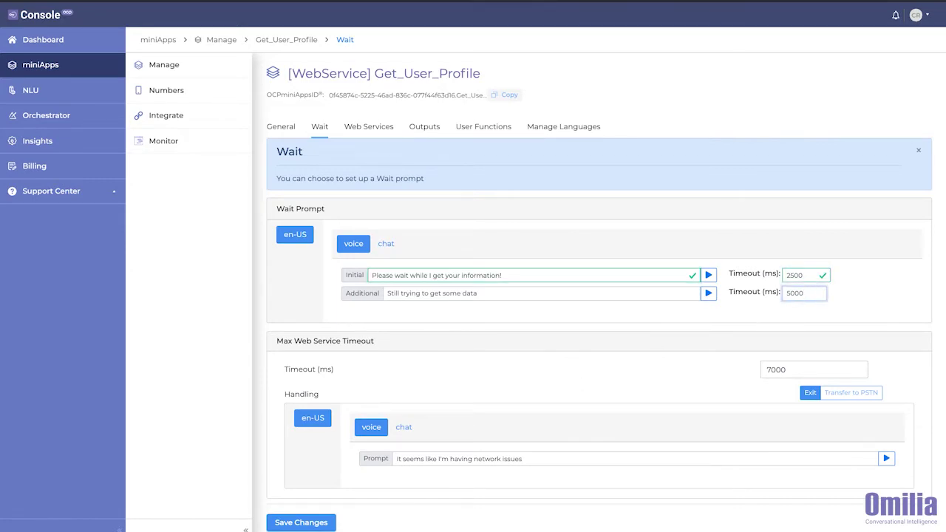
{"action": "left_click", "coordinate": [301, 522]}
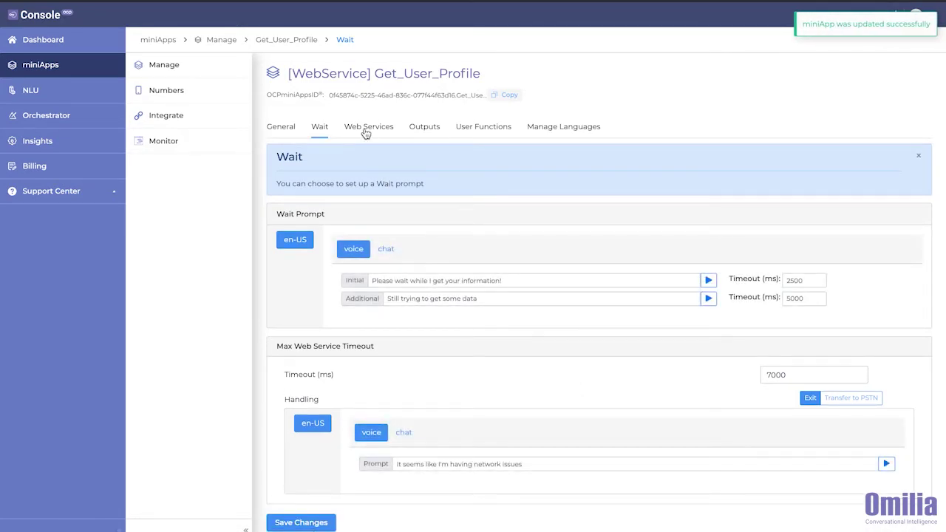
- Replace the wsCall request URL with the mockapi.io users endpoint
{"action": "left_click", "coordinate": [365, 131]}
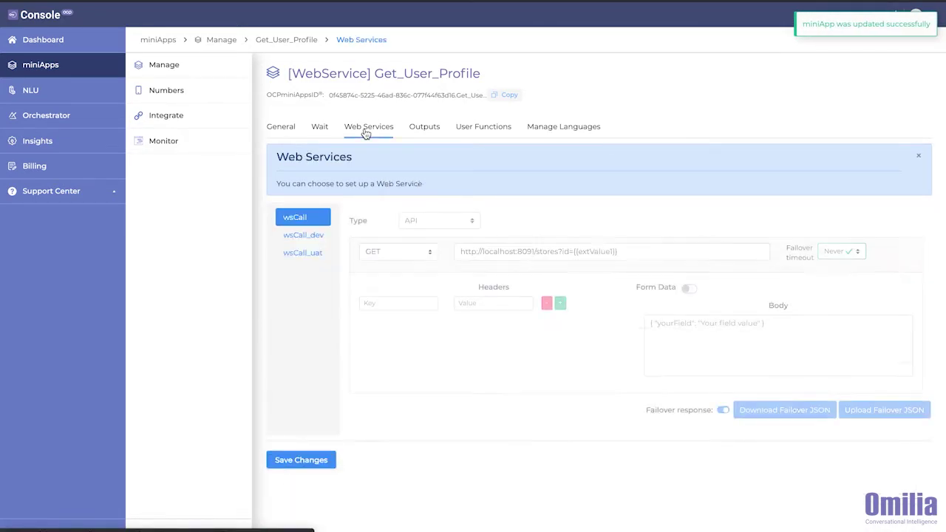
{"action": "left_click", "coordinate": [592, 256]}
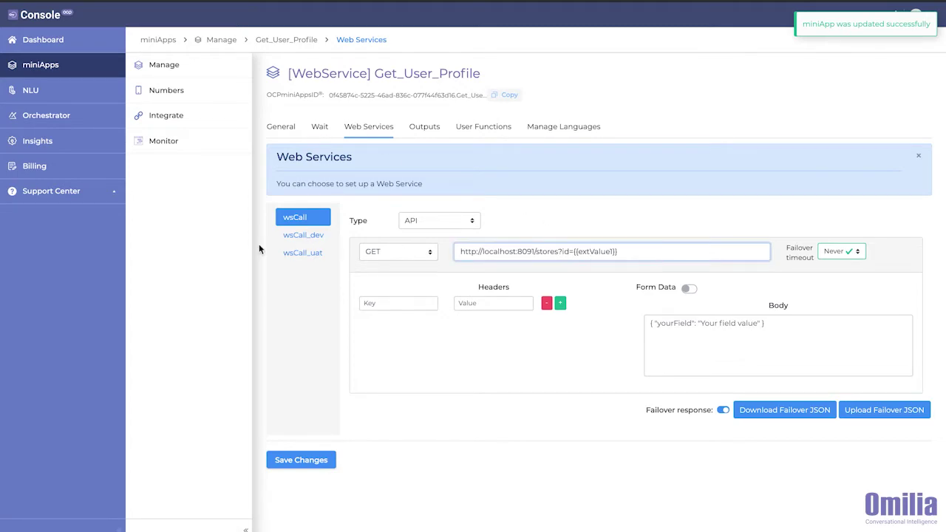
{"action": "left_click", "coordinate": [288, 240]}
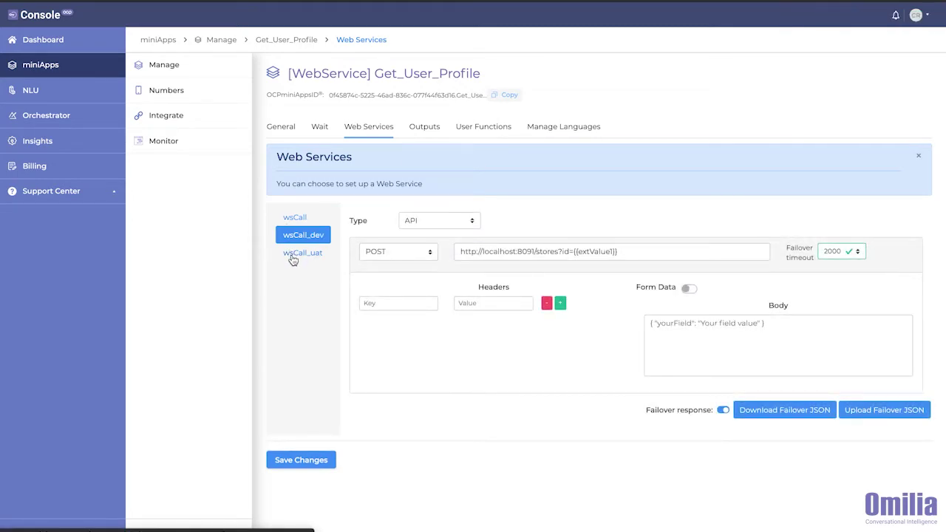
{"action": "left_click", "coordinate": [291, 256]}
{"action": "left_click", "coordinate": [292, 221]}
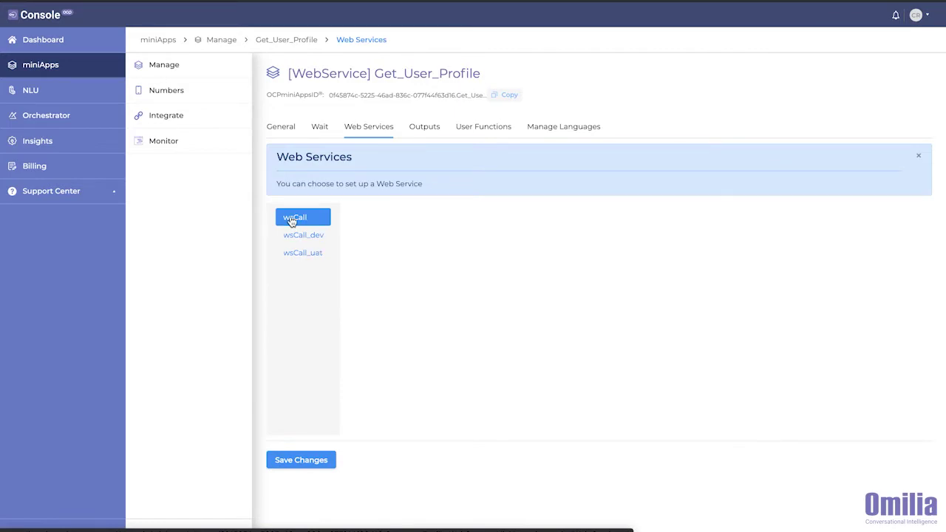
{"action": "triple_click", "coordinate": [511, 258]}
{"action": "type", "text": "https://60ed6608a78dc700178ade9b.mockapi.io/api/v1/users"}
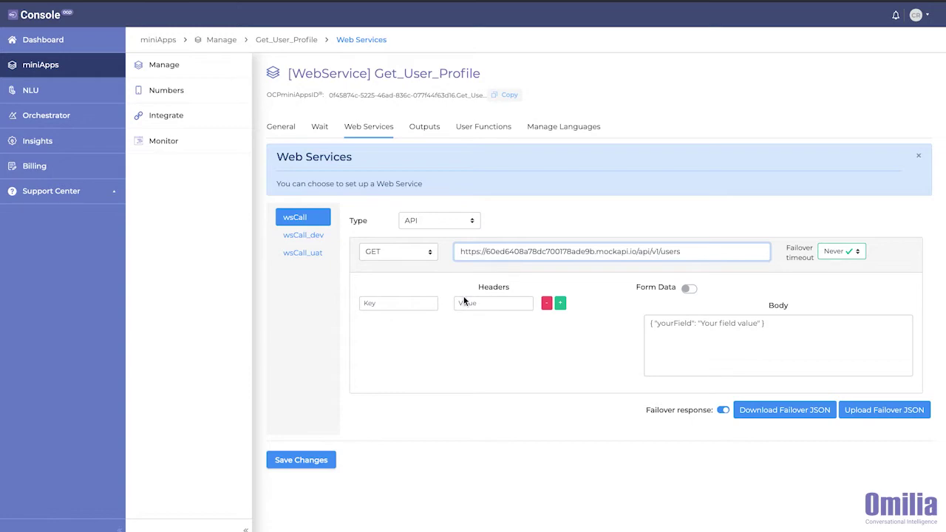
- Add an Authorization header and the JSON body {"userID":"{{extValue1}}"}
{"action": "left_click", "coordinate": [425, 303]}
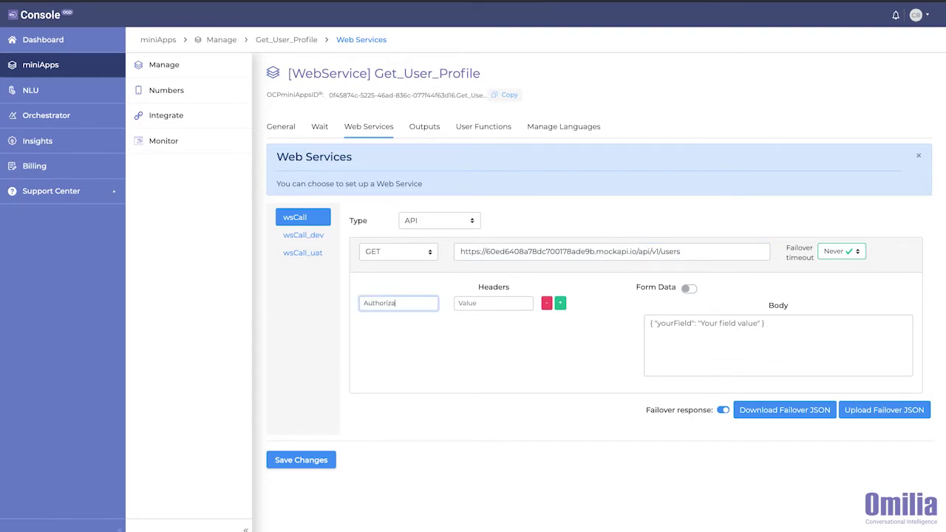
{"action": "type", "text": "Authorization"}
{"action": "key", "text": "Tab"}
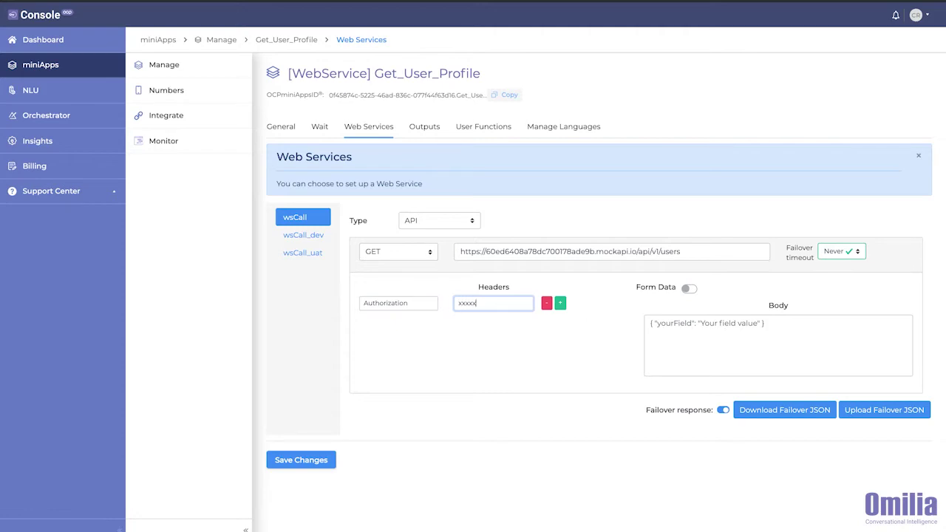
{"action": "left_click", "coordinate": [667, 327]}
{"action": "type", "text": "{}"}
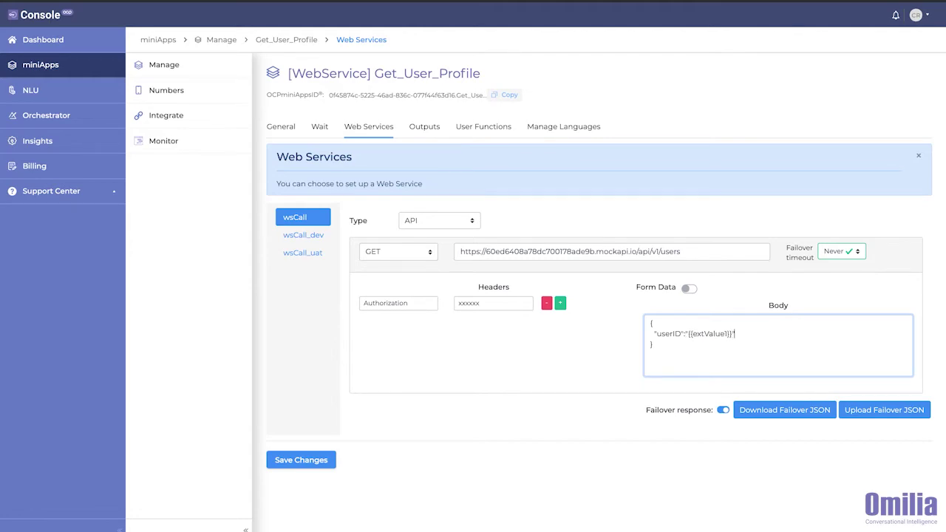
{"action": "type", "text": "\""}
- Map output1 to path wsResponseBody.name and output2 to path wsResponseBody.balance
{"action": "left_click", "coordinate": [423, 124]}
{"action": "left_click", "coordinate": [399, 273]}
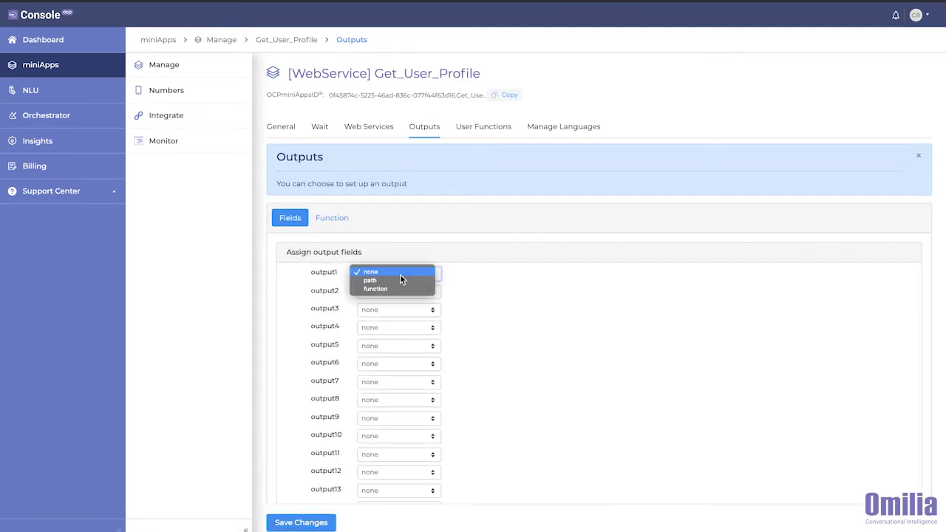
{"action": "left_click", "coordinate": [400, 281]}
{"action": "left_click", "coordinate": [521, 274]}
{"action": "type", "text": "ws"}
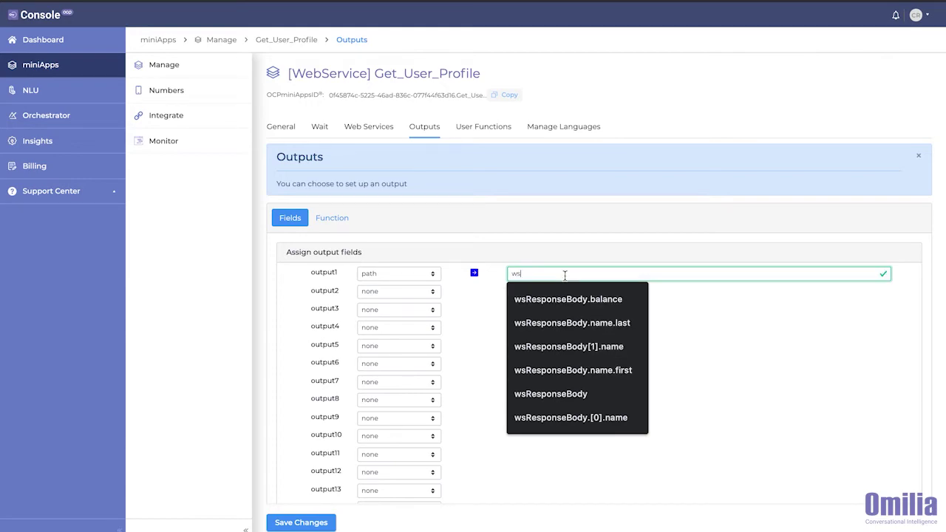
{"action": "type", "text": "ResponseBody.name"}
{"action": "left_click", "coordinate": [671, 319]}
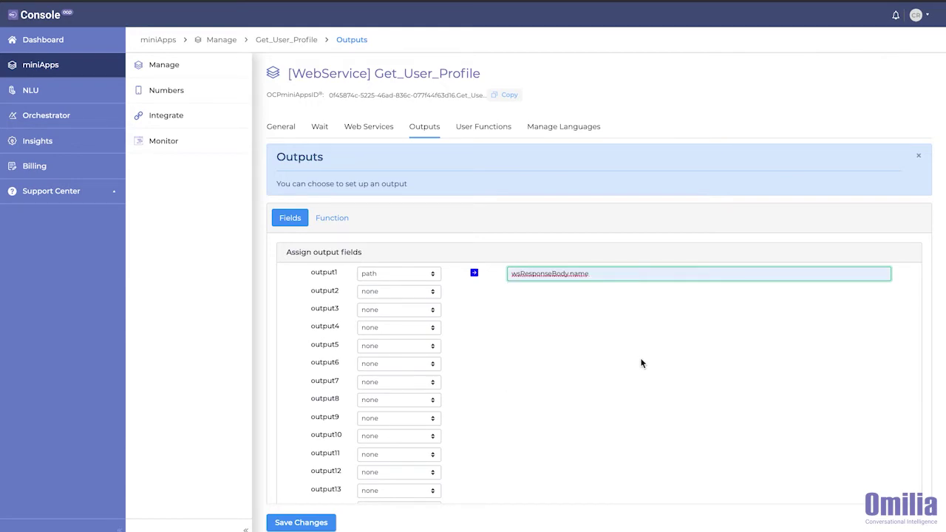
{"action": "left_click", "coordinate": [434, 291]}
{"action": "left_click", "coordinate": [399, 299]}
{"action": "left_click", "coordinate": [553, 292]}
{"action": "type", "text": "wsRespo"}
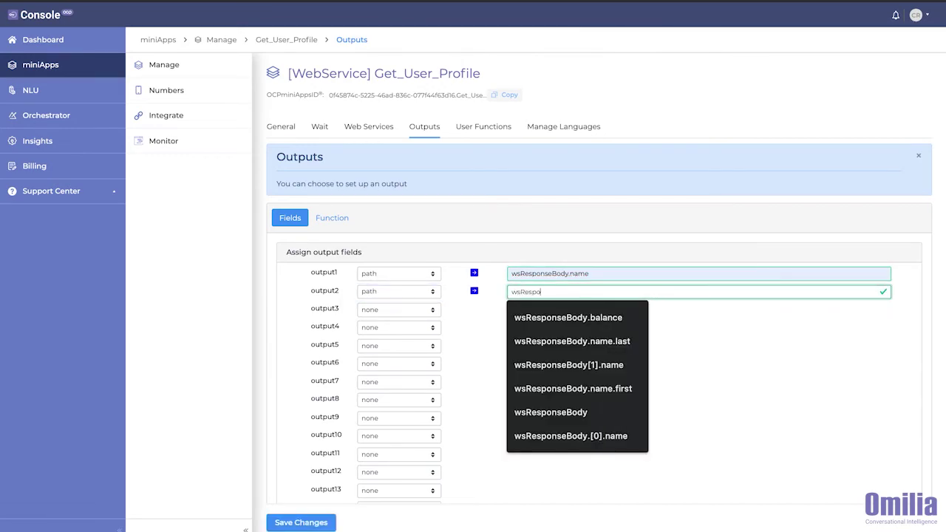
{"action": "type", "text": "nseBody.balance"}
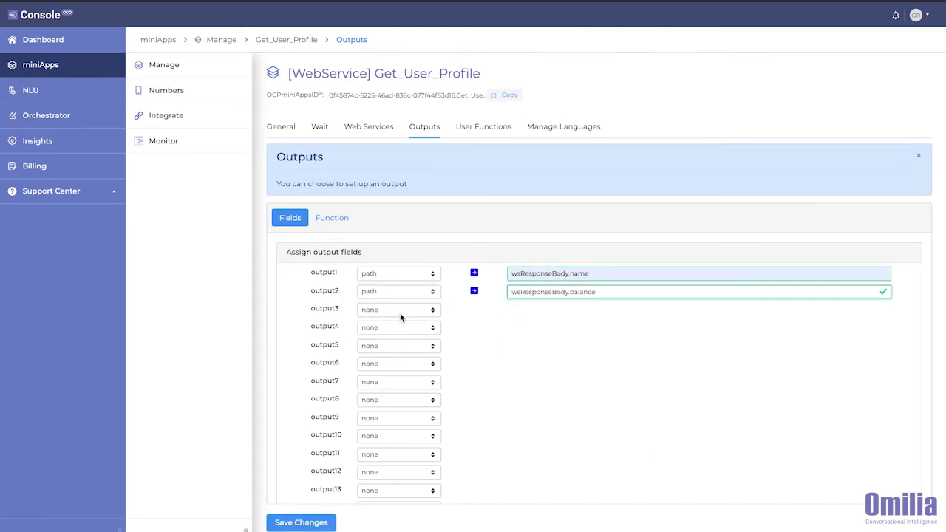
- Set output3 to come from the isAdult user function
{"action": "left_click", "coordinate": [400, 311]}
{"action": "left_click", "coordinate": [396, 325]}
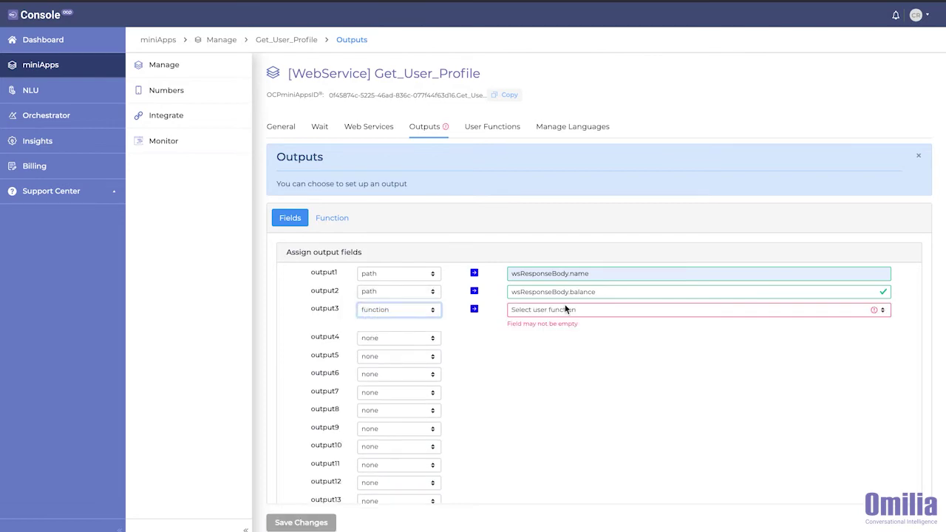
{"action": "left_click", "coordinate": [535, 314]}
{"action": "left_click", "coordinate": [533, 317]}
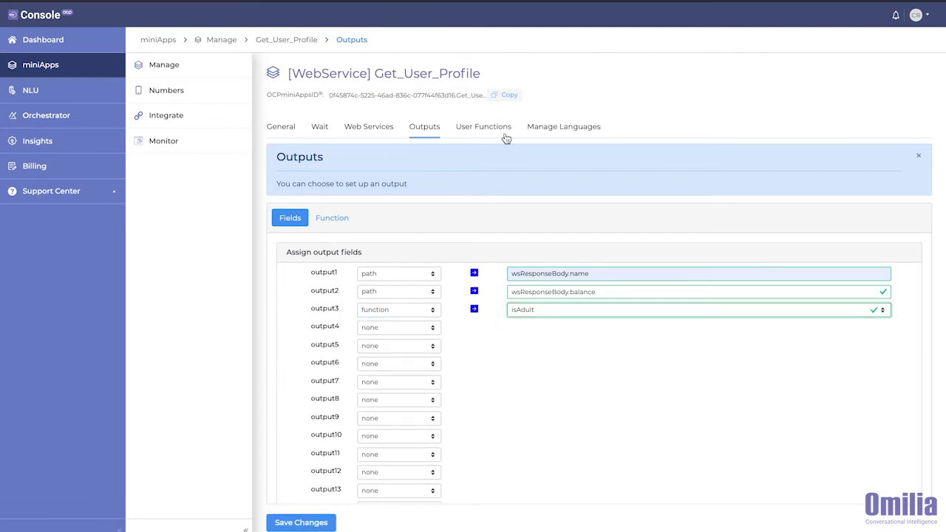
- Review the isAdult function's age-at-least-18 check and save the Get_User_Profile miniApp
{"action": "left_click", "coordinate": [465, 132]}
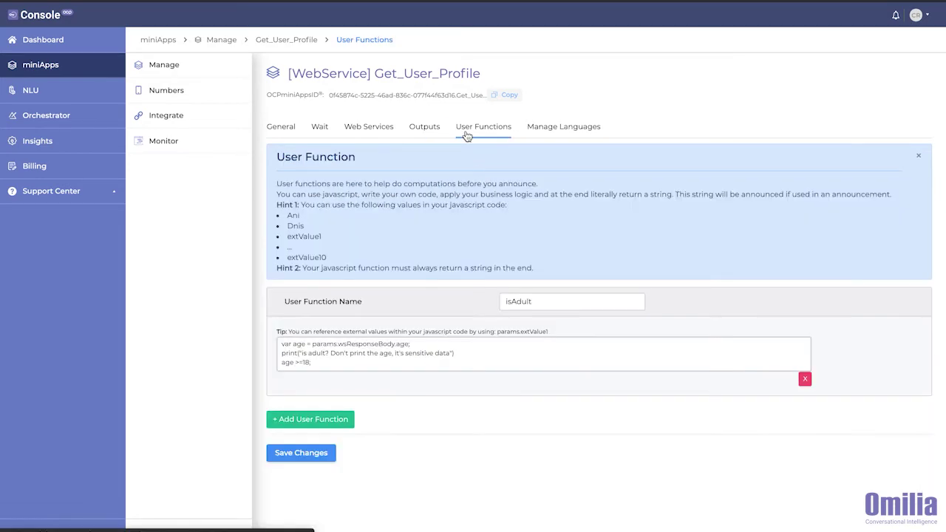
{"action": "left_click", "coordinate": [394, 362]}
{"action": "left_click_drag", "start_coordinate": [402, 367], "coordinate": [281, 344]}
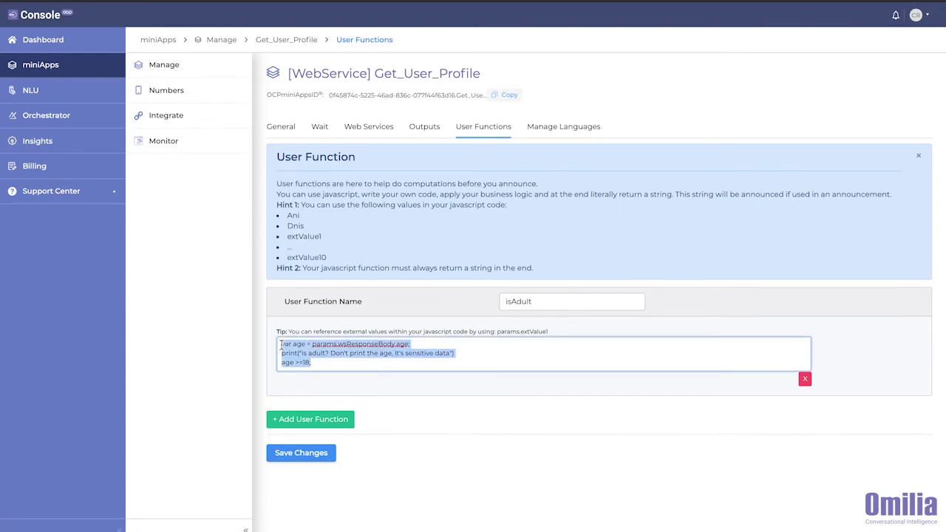
{"action": "left_click", "coordinate": [339, 360]}
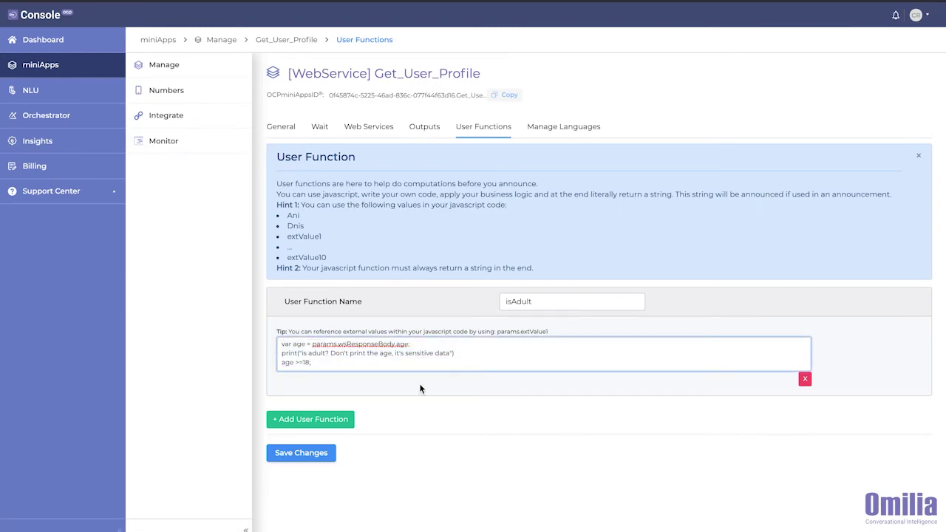
{"action": "left_click", "coordinate": [314, 458]}
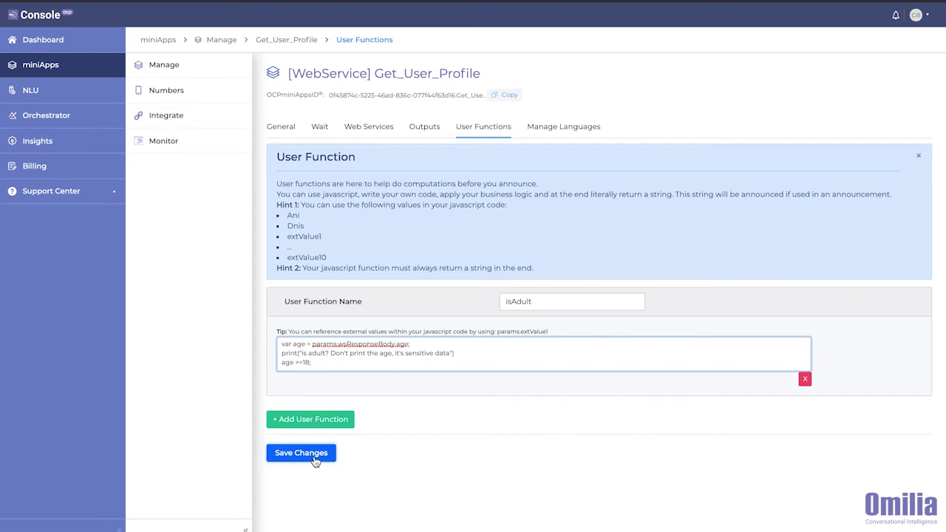
{"action": "left_click", "coordinate": [422, 130]}
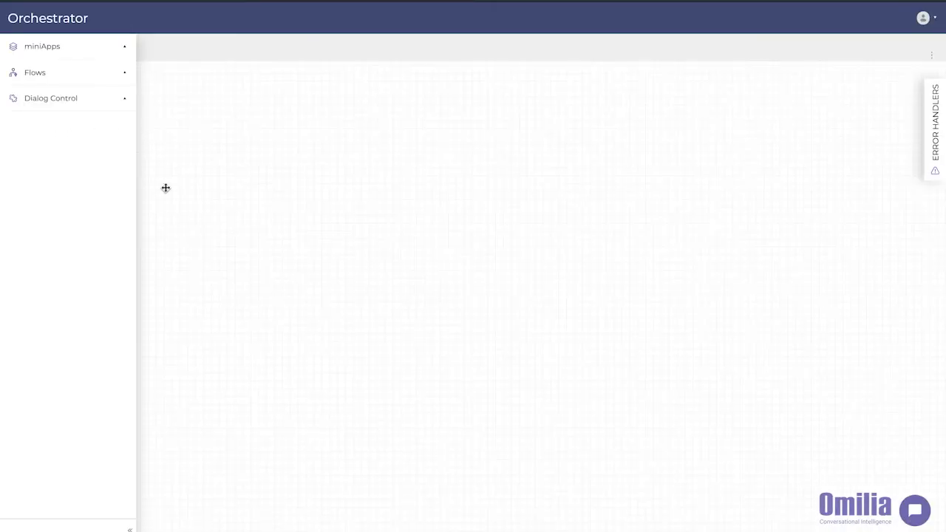
- Place the Get_User_Profile miniApp on the abc_app_1 canvas and link it below Ask_UserID
{"action": "left_click", "coordinate": [119, 62]}
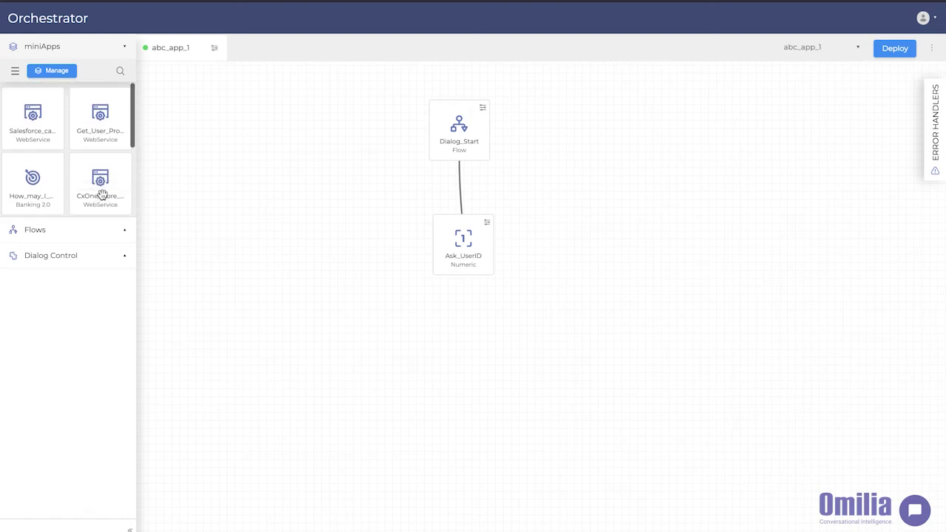
{"action": "left_click_drag", "start_coordinate": [99, 116], "coordinate": [470, 371]}
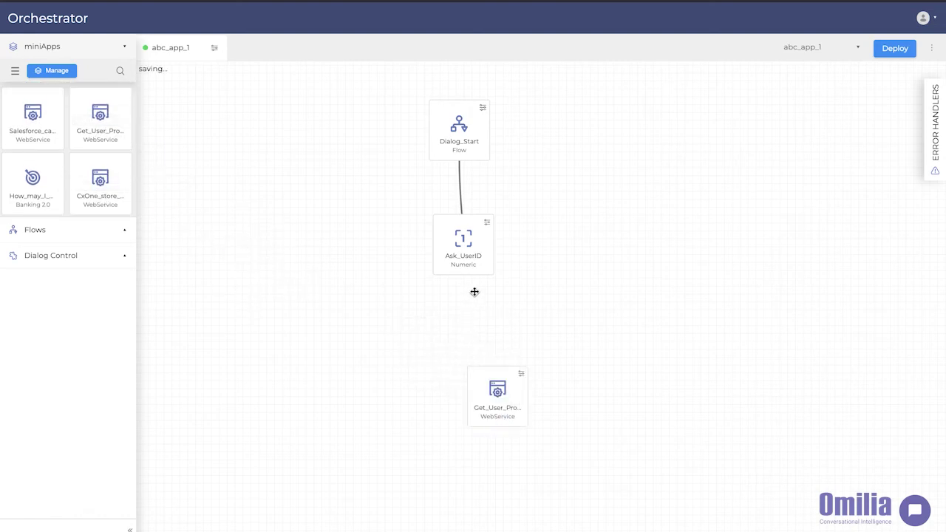
{"action": "left_click_drag", "start_coordinate": [464, 275], "coordinate": [501, 370]}
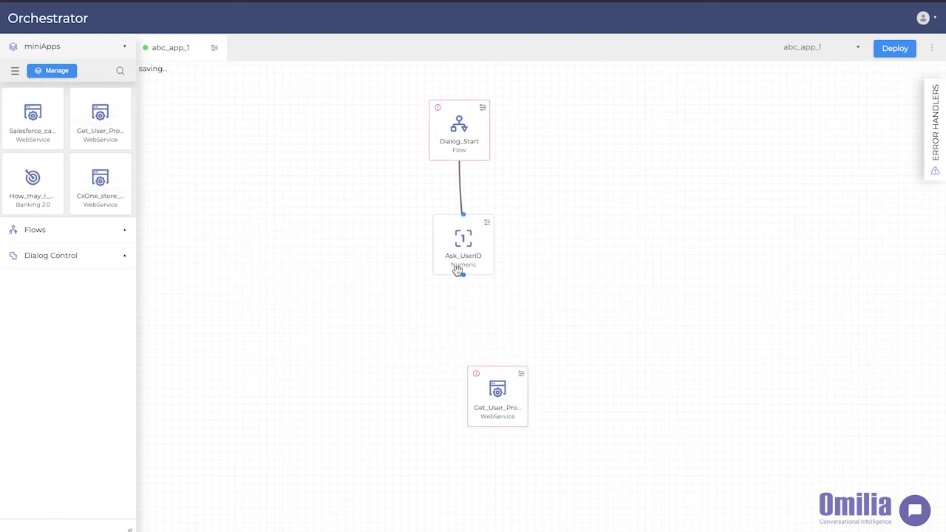
{"action": "left_click_drag", "start_coordinate": [463, 274], "coordinate": [498, 369]}
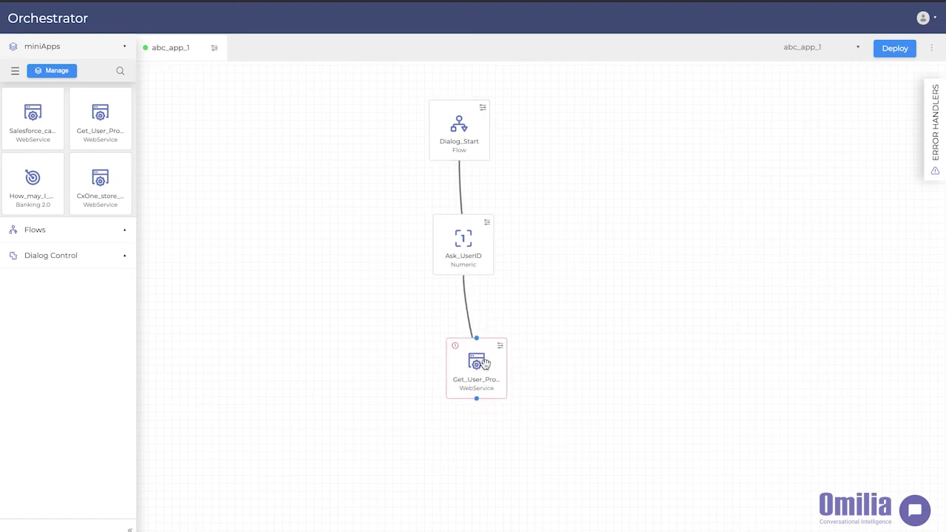
- In Get_User_Profile's node settings, feed userID into extValue1 and map output1 to name
{"action": "left_click", "coordinate": [489, 330]}
{"action": "left_click", "coordinate": [434, 277]}
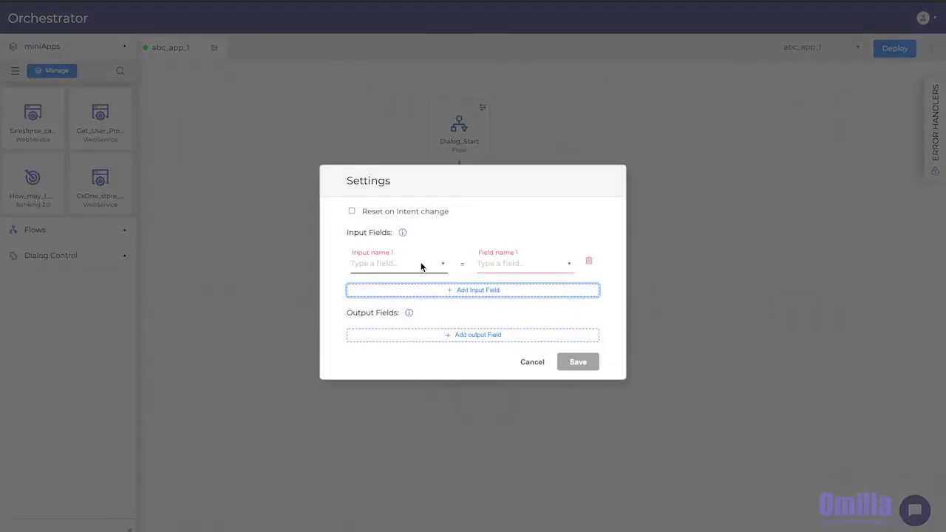
{"action": "left_click", "coordinate": [412, 291]}
{"action": "left_click", "coordinate": [500, 267]}
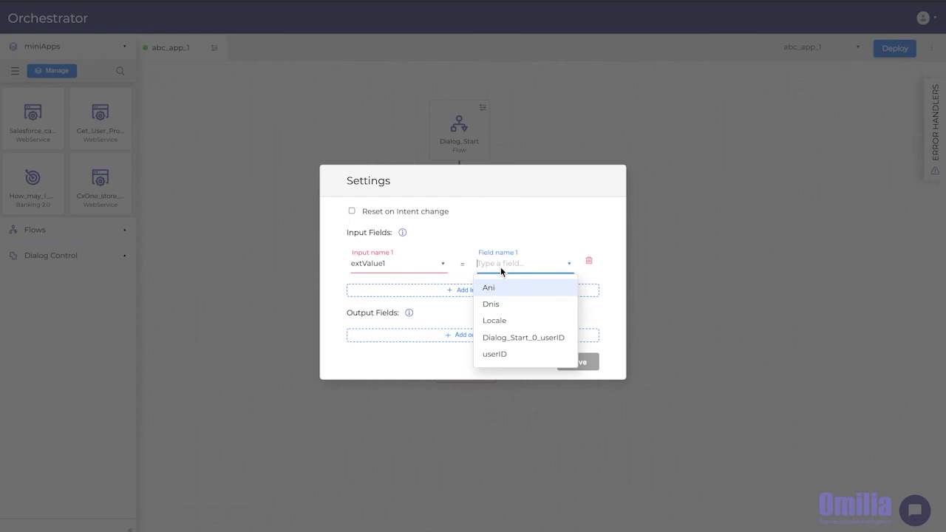
{"action": "left_click", "coordinate": [499, 355]}
{"action": "left_click", "coordinate": [414, 341]}
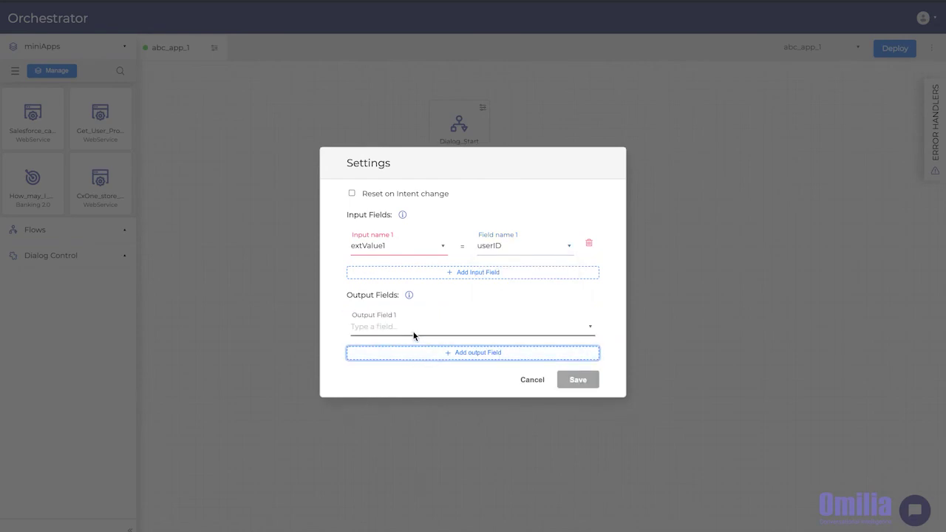
{"action": "left_click", "coordinate": [411, 331]}
{"action": "left_click", "coordinate": [404, 351]}
{"action": "double_click", "coordinate": [501, 325]}
{"action": "type", "text": "name"}
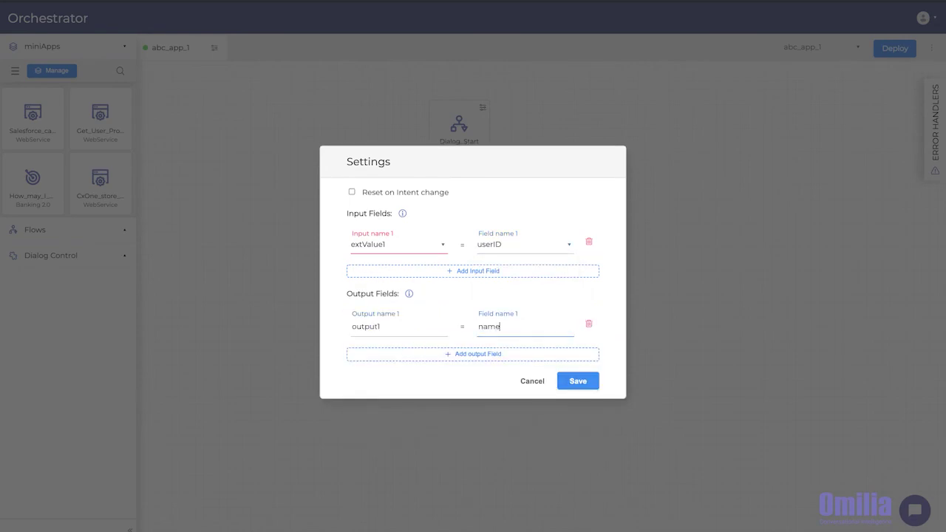
- Map output2 to balance, then add unconnected Salesforce and CxOne_store nodes to the canvas
{"action": "left_click", "coordinate": [464, 354]}
{"action": "left_click", "coordinate": [405, 387]}
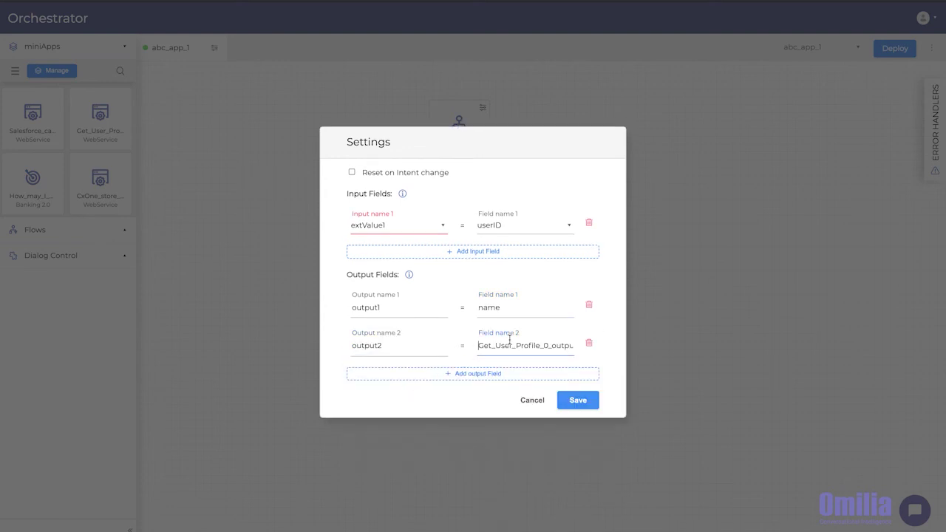
{"action": "double_click", "coordinate": [508, 345]}
{"action": "type", "text": "balanc"}
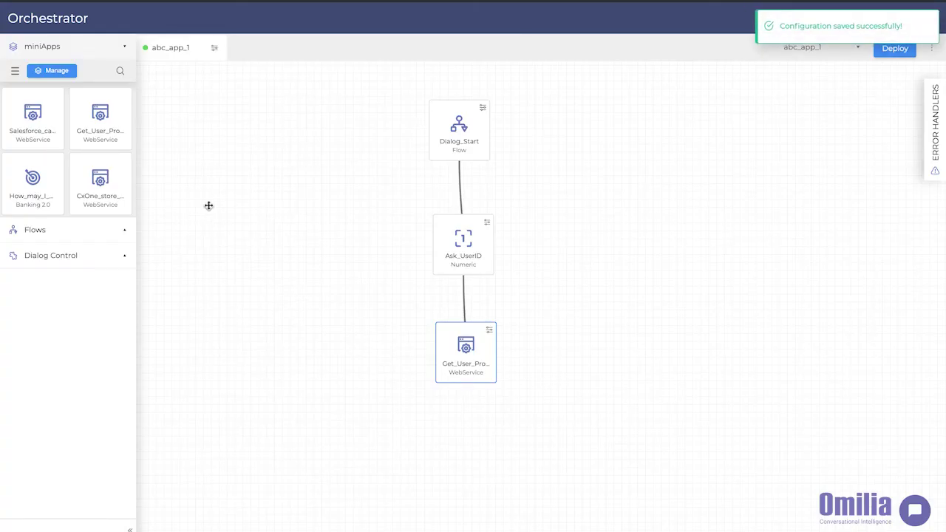
{"action": "left_click_drag", "start_coordinate": [35, 118], "coordinate": [255, 240]}
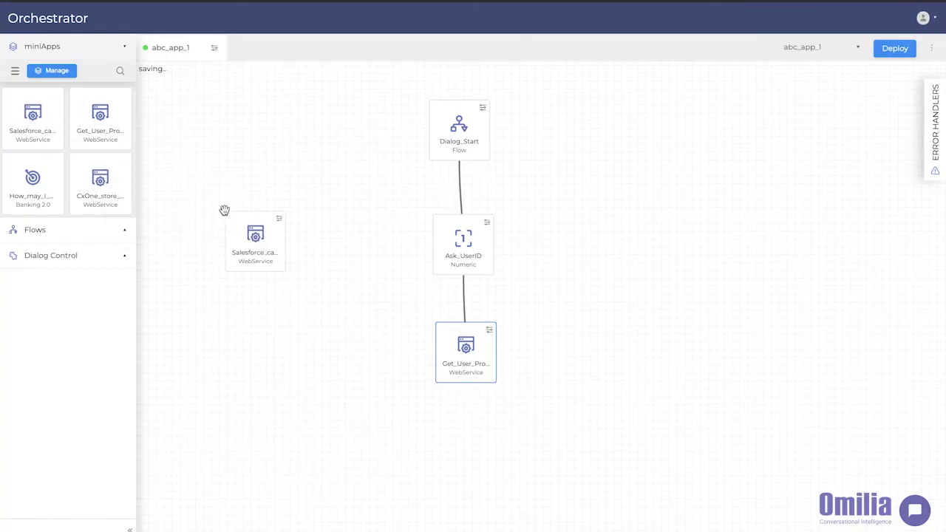
{"action": "left_click_drag", "start_coordinate": [95, 184], "coordinate": [249, 302]}
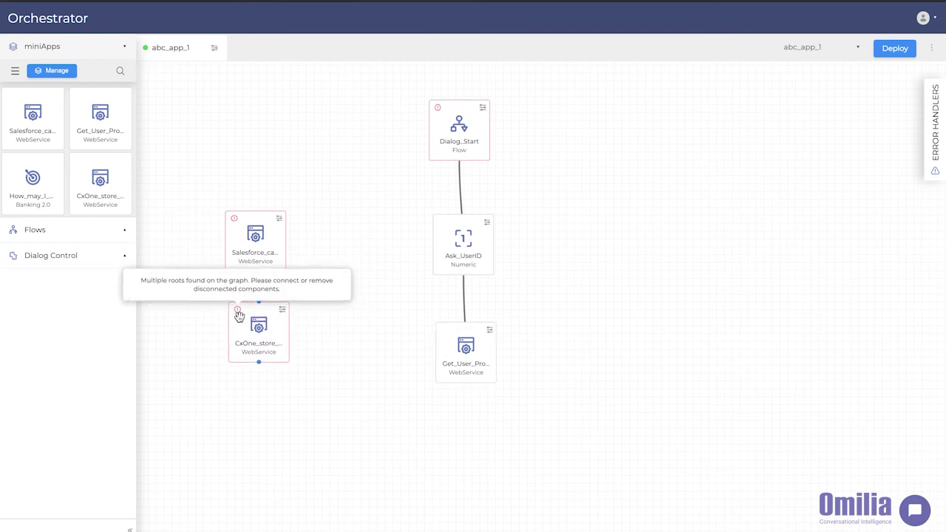